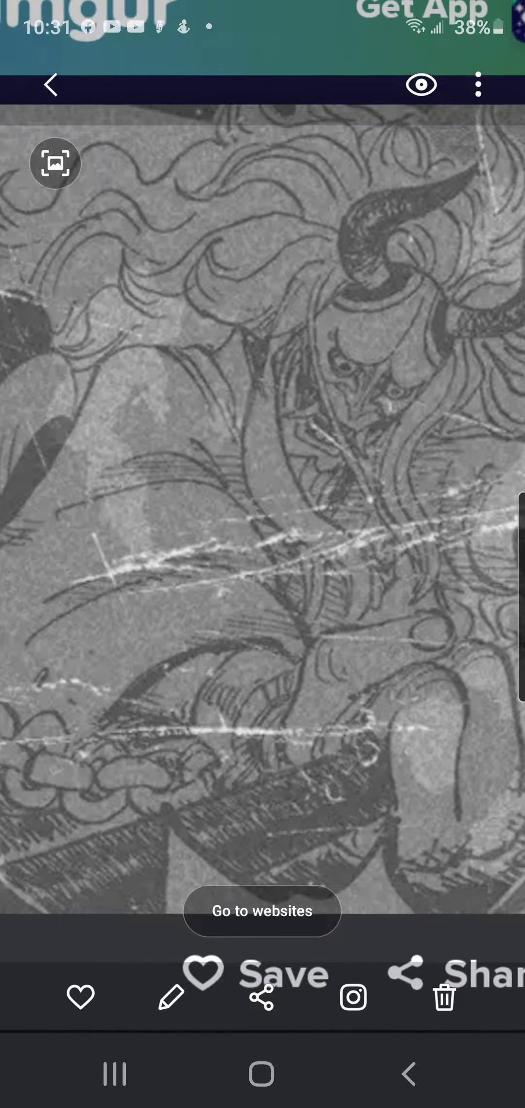
- Pan across the horned character's face and hair, then pull back to the full scan
{"action": "left_click_drag", "start_coordinate": [129, 520], "coordinate": [390, 520]}
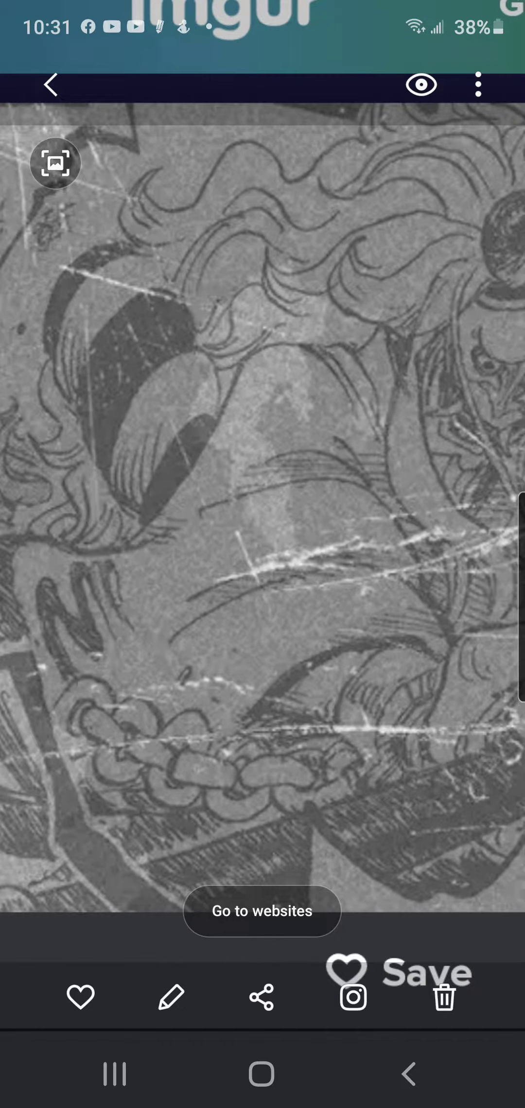
{"action": "left_click_drag", "start_coordinate": [390, 520], "coordinate": [130, 519]}
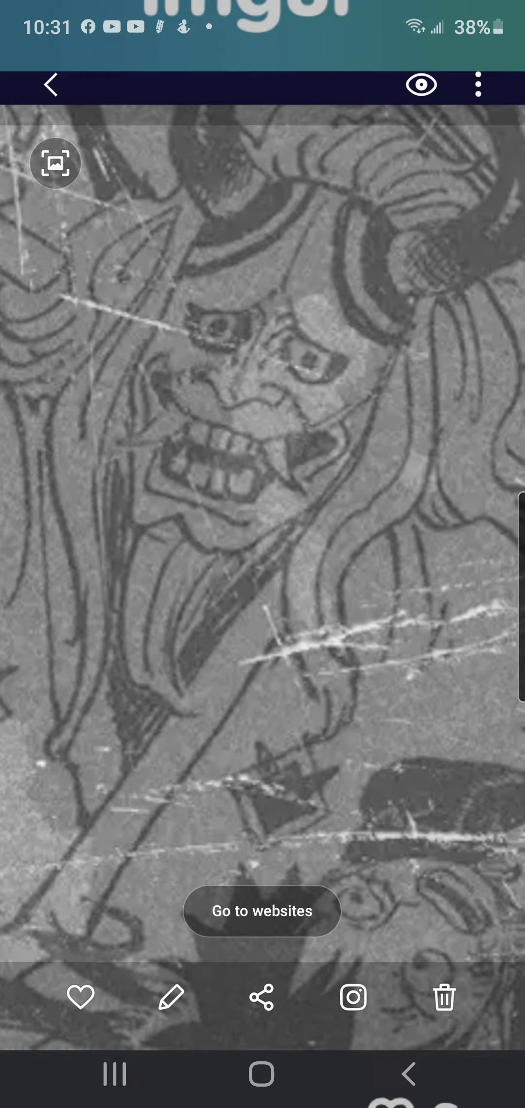
- Pan across the enlarged fanged, mask-like face
{"action": "left_click_drag", "start_coordinate": [304, 520], "coordinate": [217, 580]}
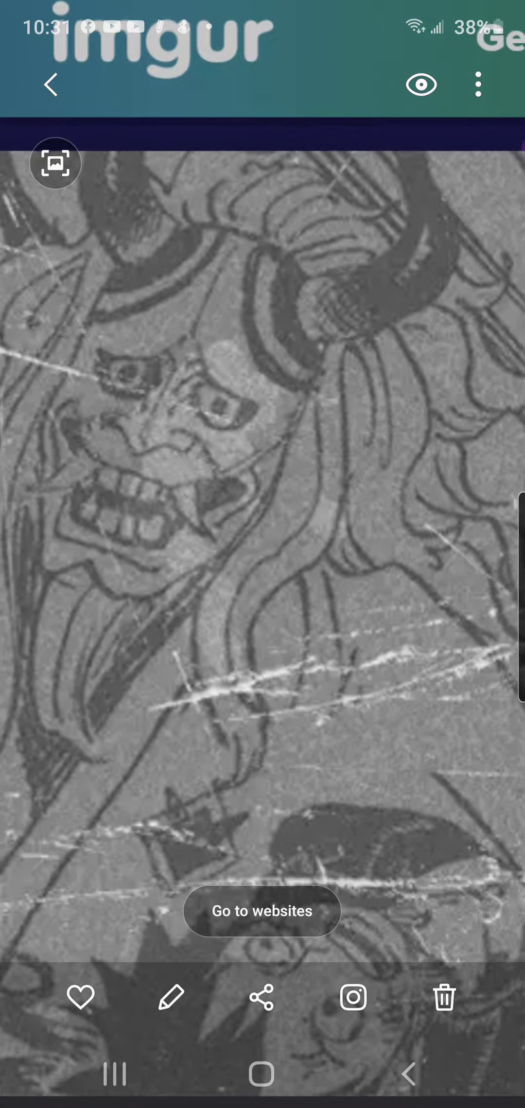
{"action": "left_click_drag", "start_coordinate": [304, 563], "coordinate": [277, 536]}
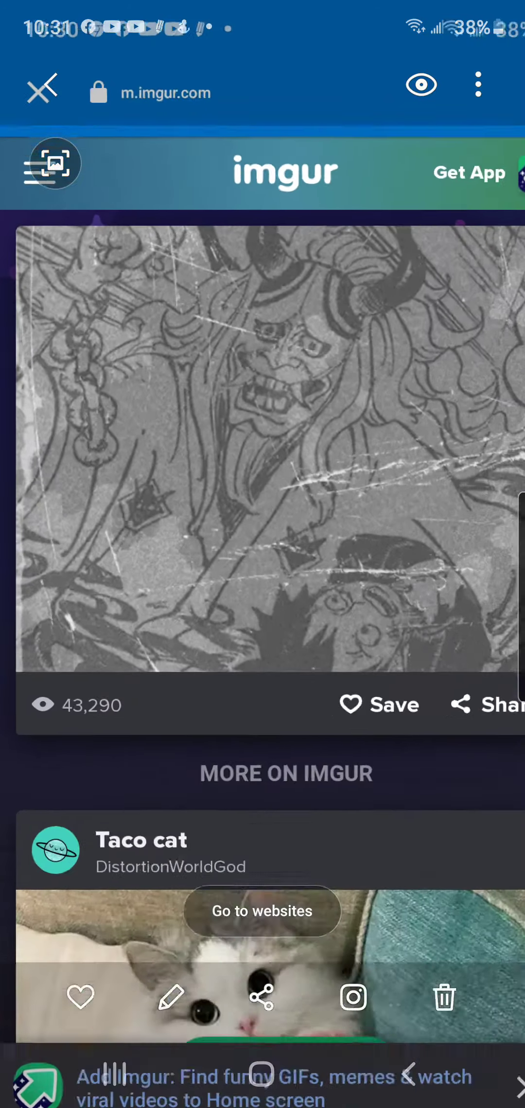
- Zoom in on the chained braid and pan toward the scan's left edge
{"action": "left_click_drag", "start_coordinate": [260, 606], "coordinate": [260, 433]}
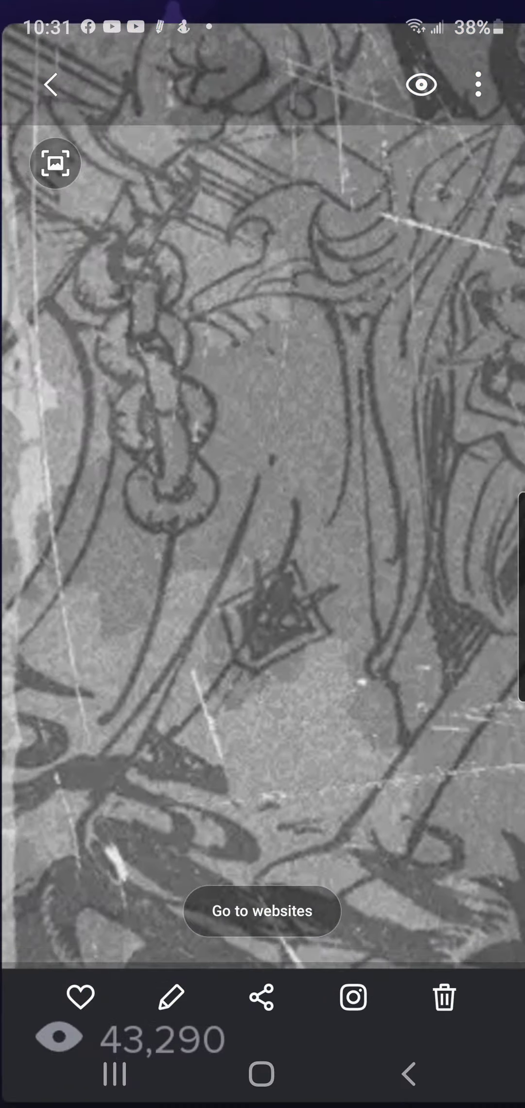
{"action": "left_click_drag", "start_coordinate": [260, 520], "coordinate": [295, 623]}
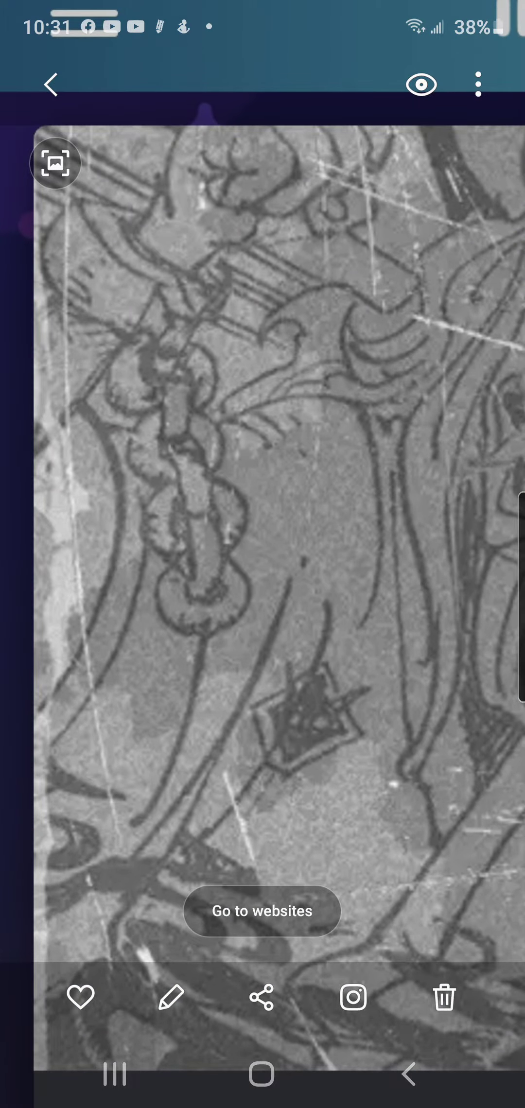
- Bring up the clashing fighters panel and pan across it enlarged
{"action": "left_click", "coordinate": [260, 911]}
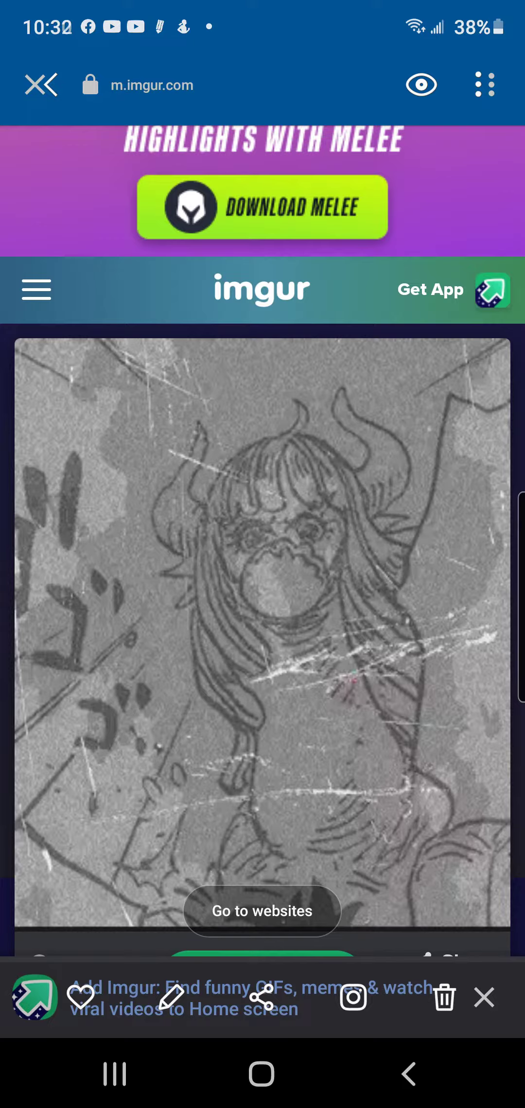
{"action": "scroll", "coordinate": [263, 607], "scroll_direction": "down", "scroll_amount": 5}
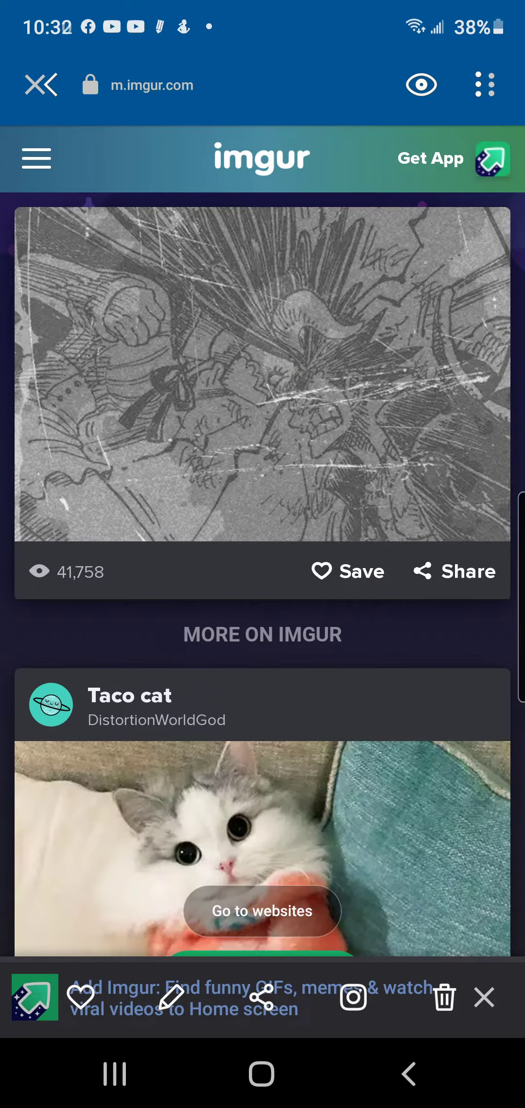
{"action": "scroll", "coordinate": [263, 433], "scroll_direction": "up", "scroll_amount": 5}
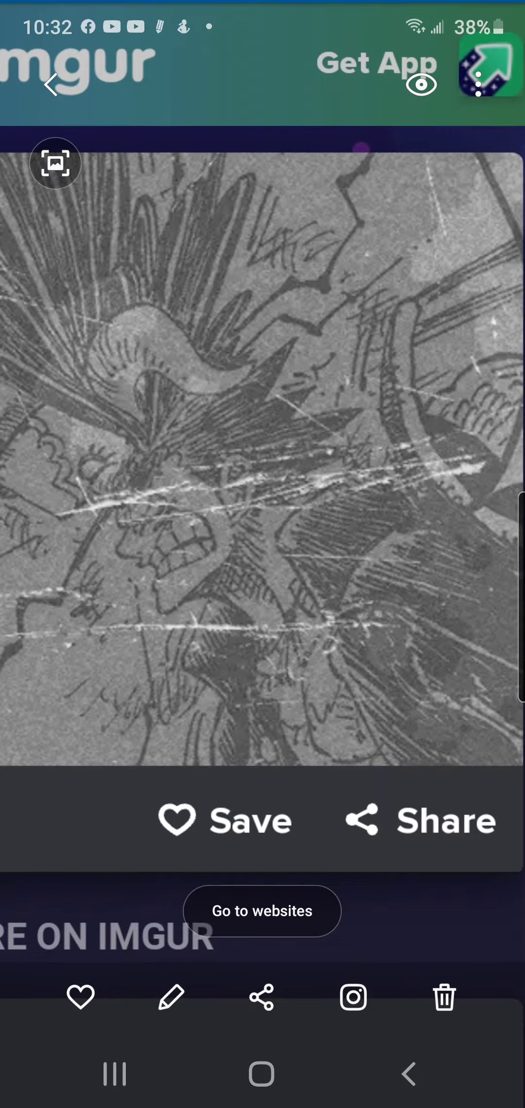
{"action": "left_click_drag", "start_coordinate": [173, 433], "coordinate": [390, 433]}
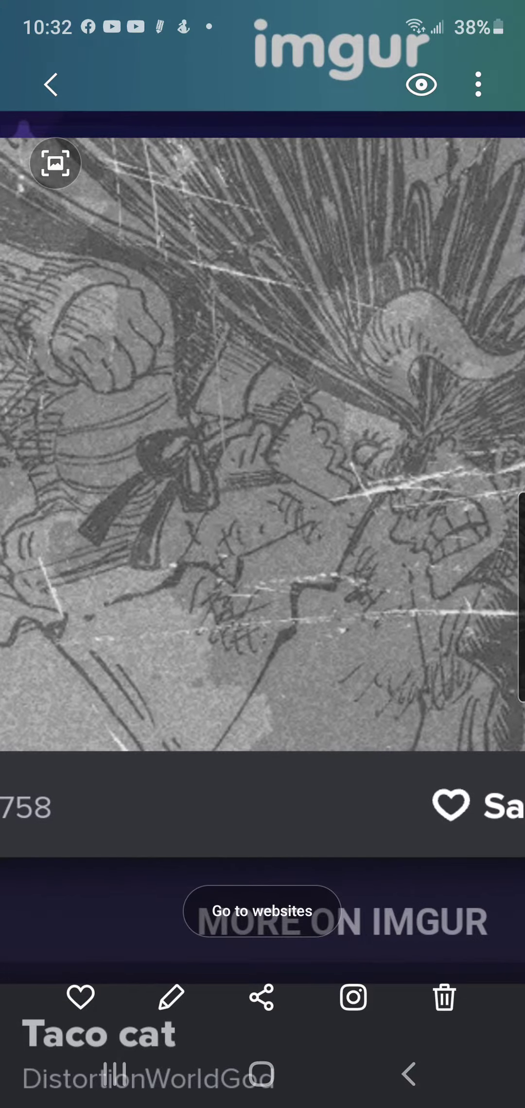